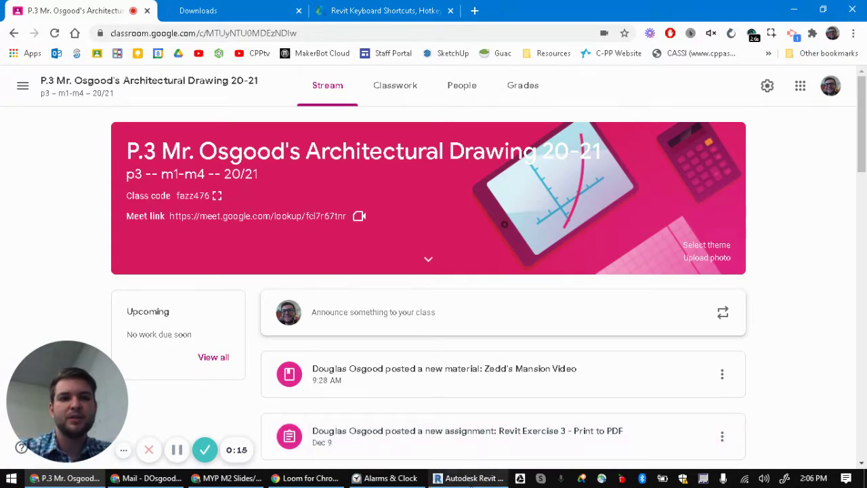
Switch to Autodesk Revit and examine the house in 3D, including its hidden elements, and on the Level 1 floor plan.
left_click(474, 479)
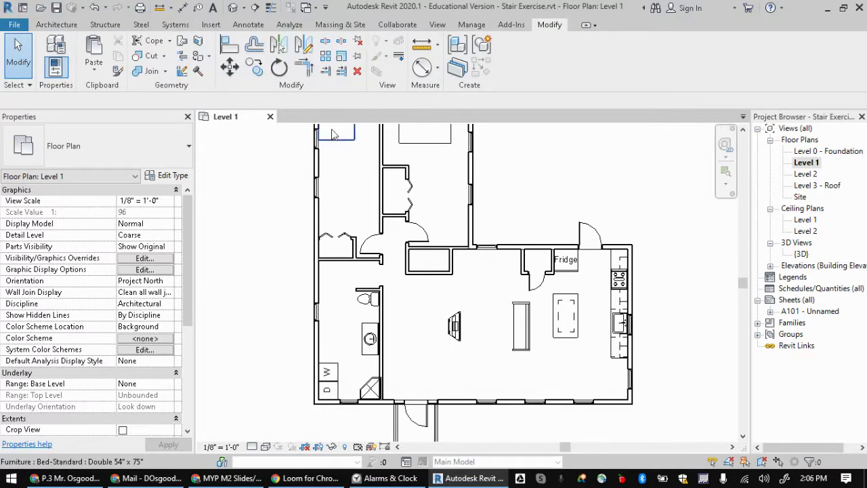
double_click(802, 255)
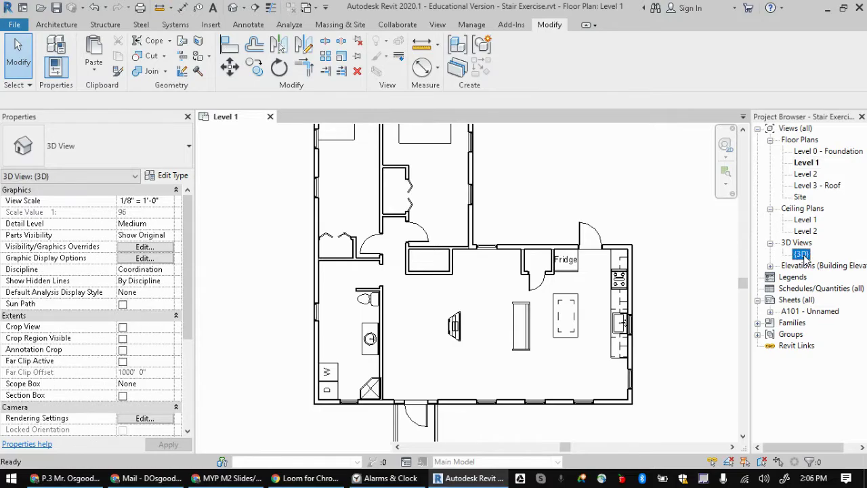
middle_click_drag(522, 283, 600, 310, "shift")
middle_click_drag(334, 340, 453, 325)
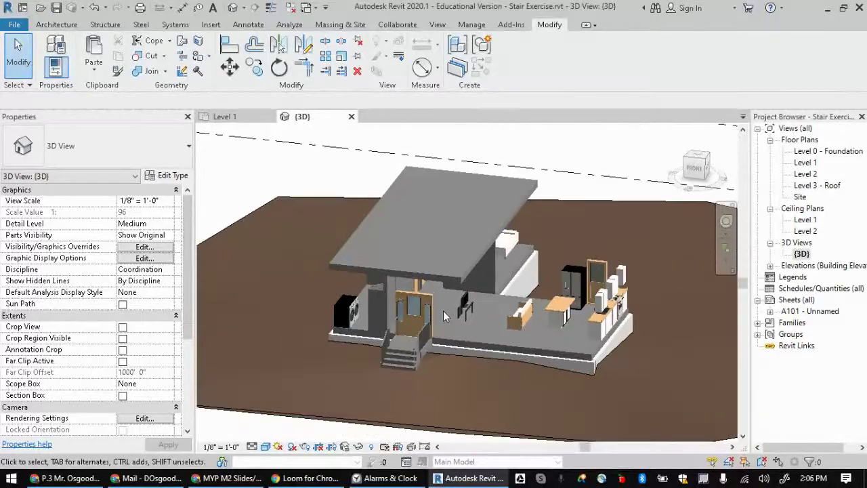
left_click(372, 446)
middle_click_drag(572, 232, 547, 224, "shift")
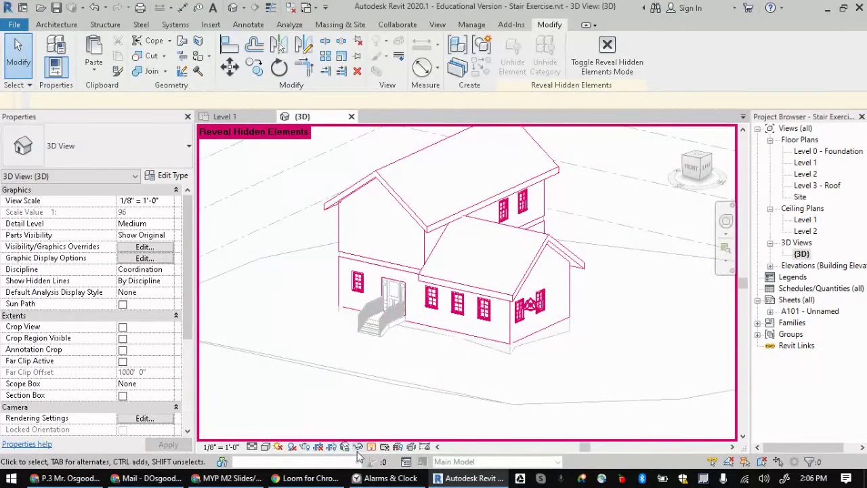
left_click(371, 446)
scroll(395, 273, "up", 5)
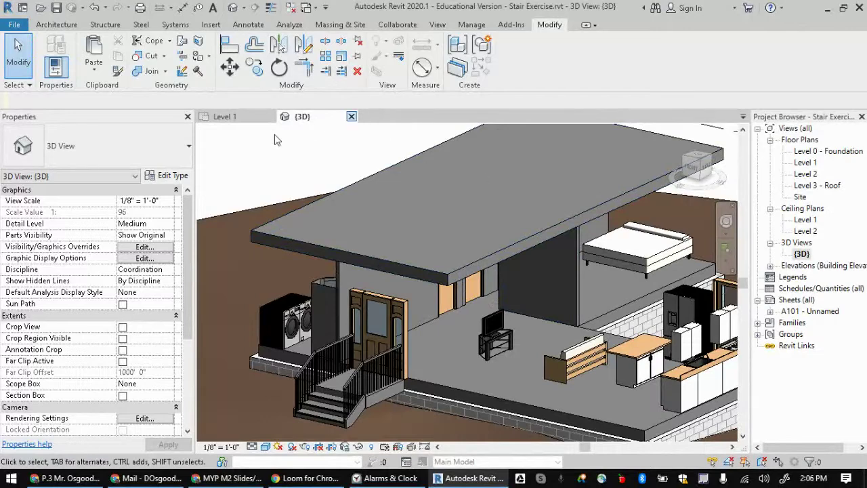
left_click(231, 116)
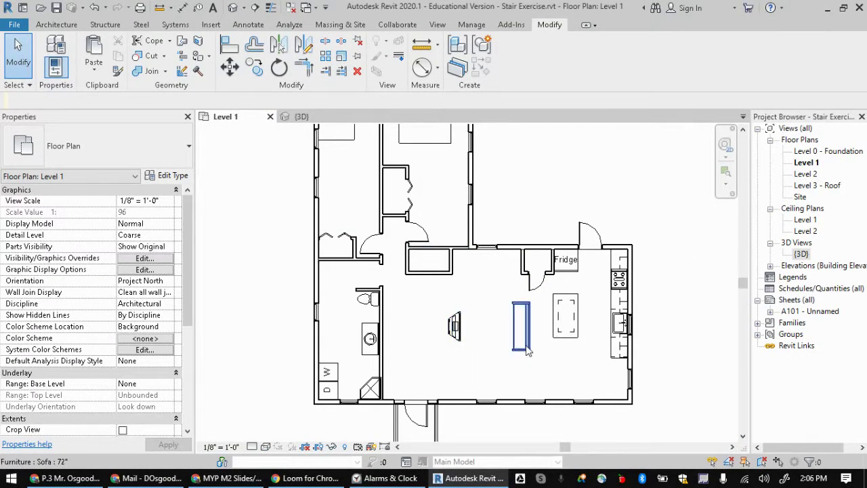
scroll(509, 323, "down", 2)
scroll(456, 374, "up", 1)
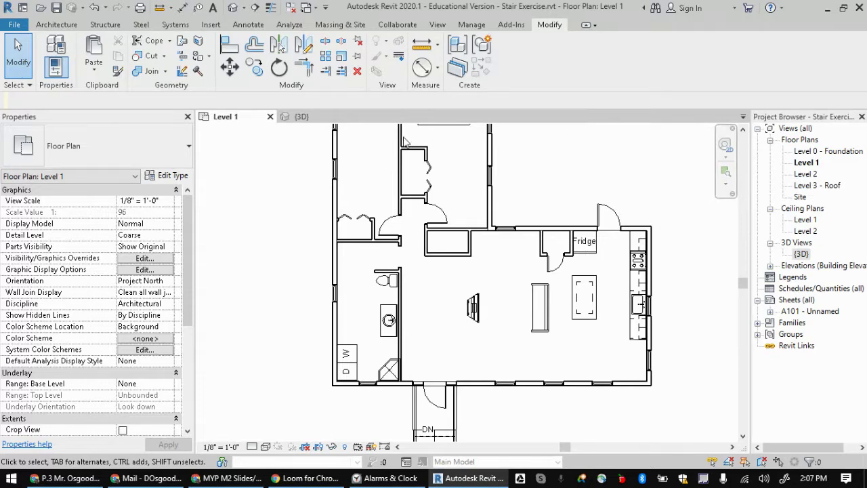
left_click(298, 117)
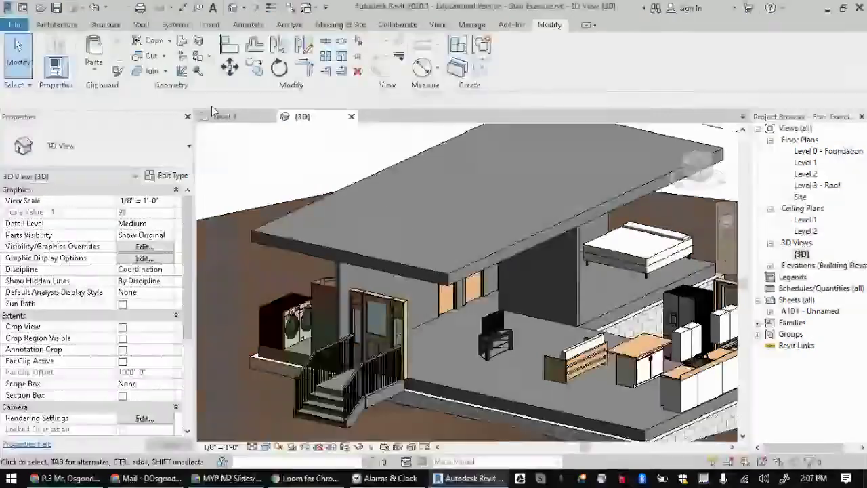
On Level 1, create a straight 18-riser stair run from inside the front door toward the hallway closet, using the Exterior Support: Left location line.
left_click(235, 113)
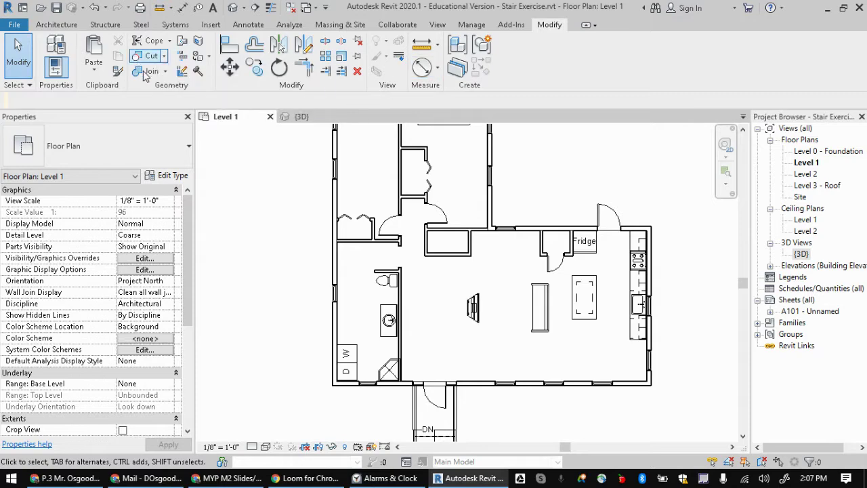
left_click(67, 26)
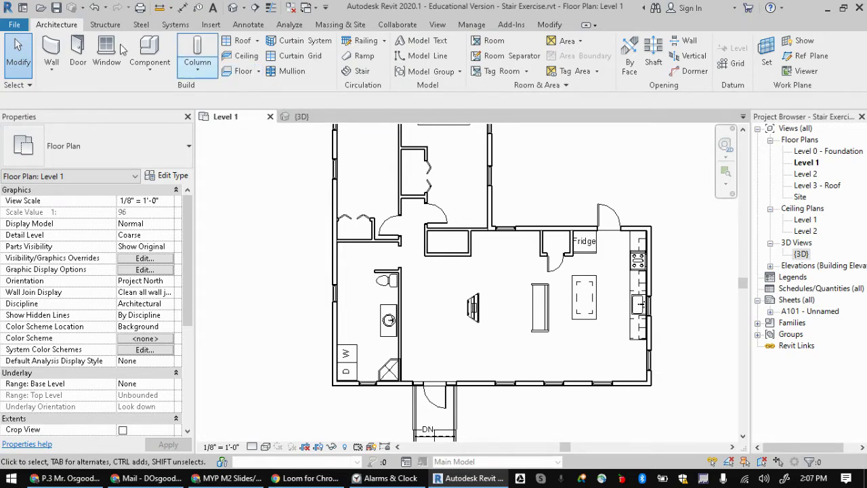
left_click(348, 73)
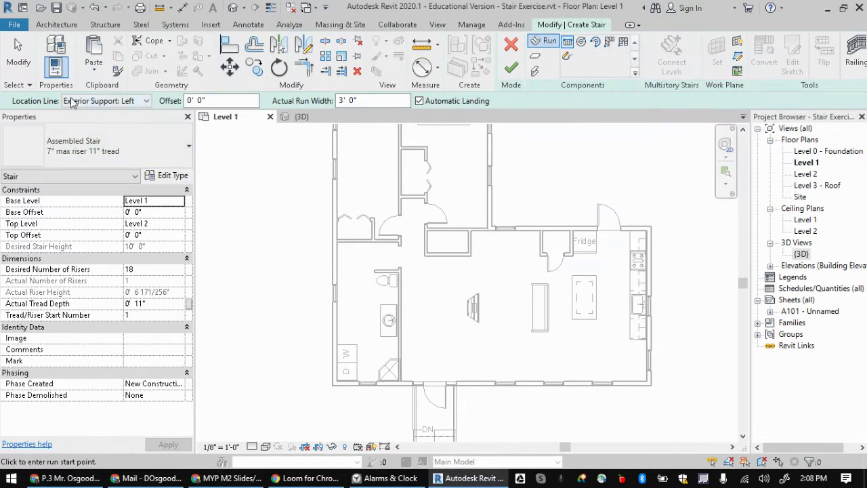
left_click(129, 103)
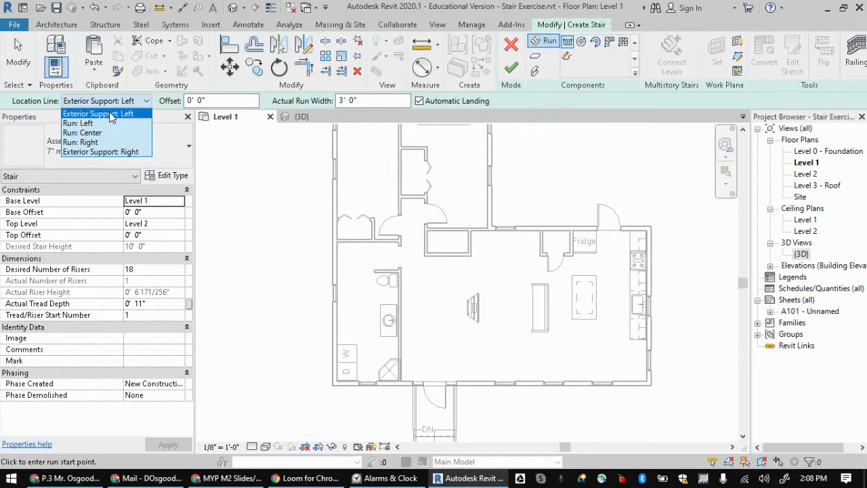
left_click(140, 102)
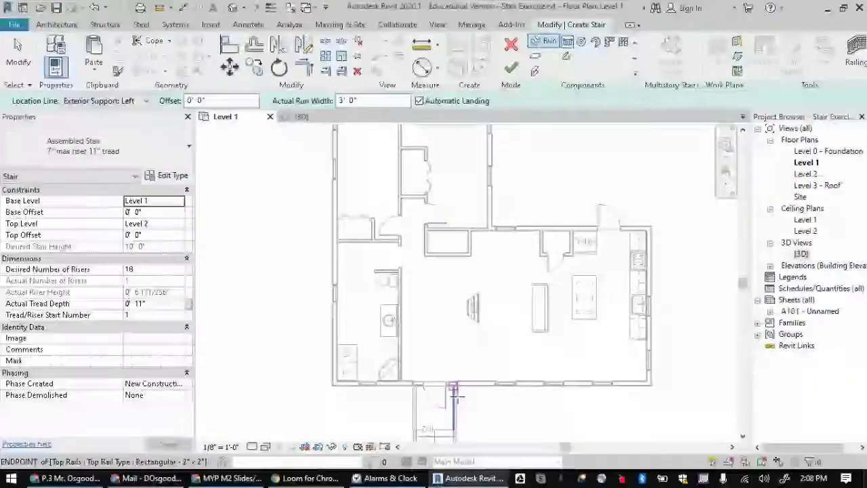
middle_click_drag(435, 440, 400, 380)
middle_click_drag(405, 291, 423, 349)
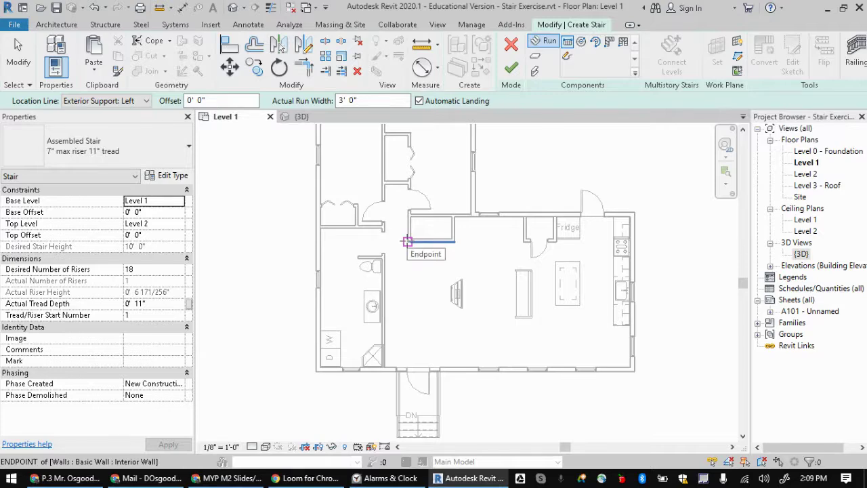
left_click(406, 256)
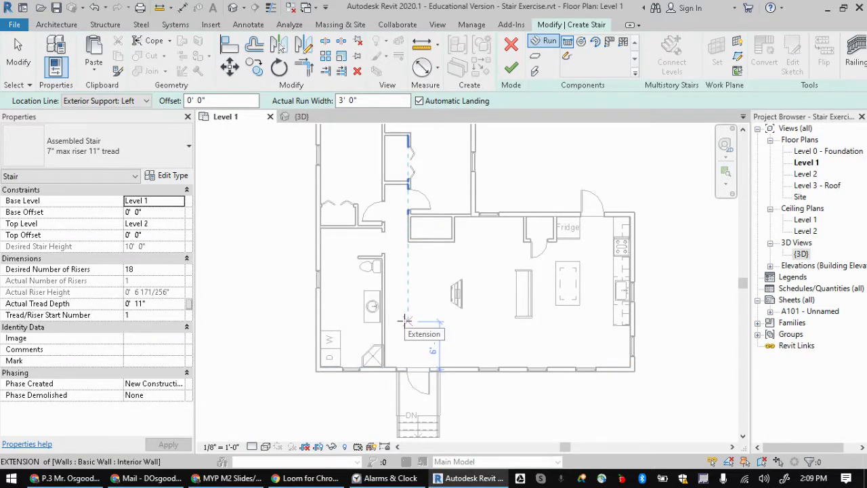
left_click(405, 319)
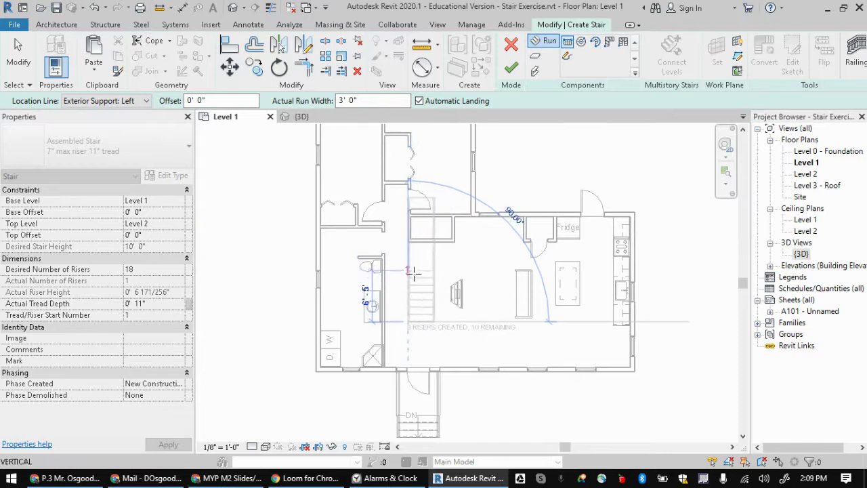
scroll(414, 309, "up", 2)
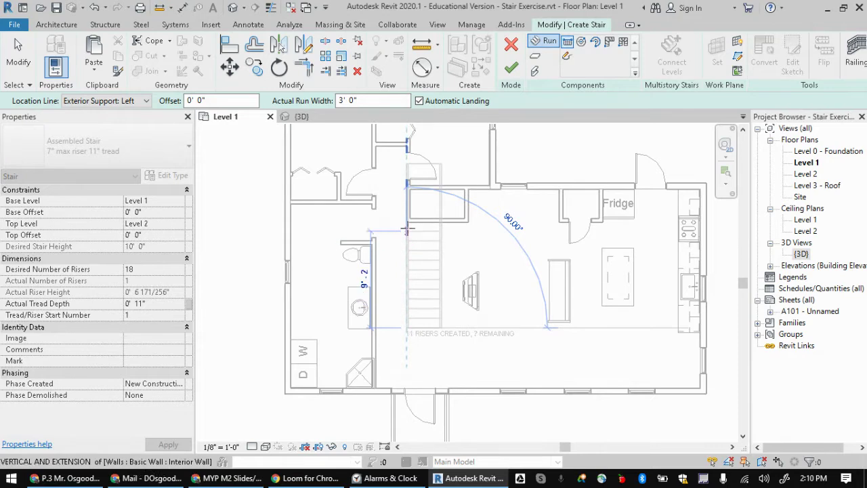
left_click(407, 162)
key("Escape")
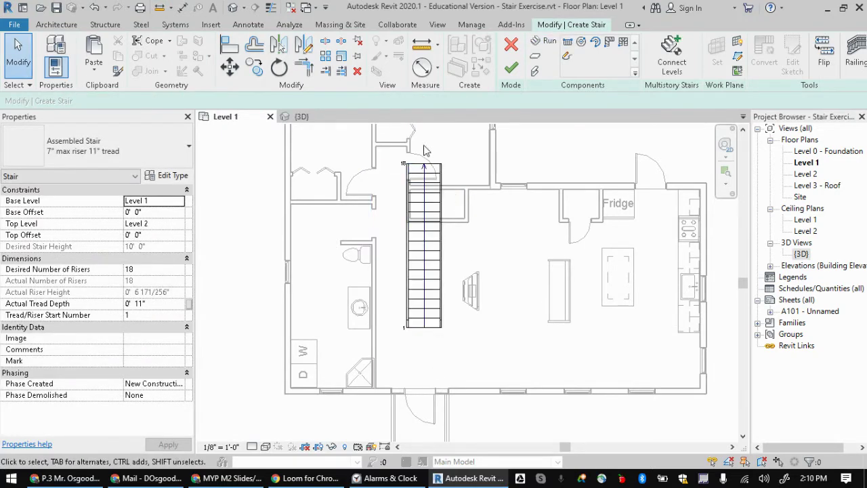
Inspect the stair run in 3D where it meets the upper floor slab, and finish the stair.
left_click(301, 117)
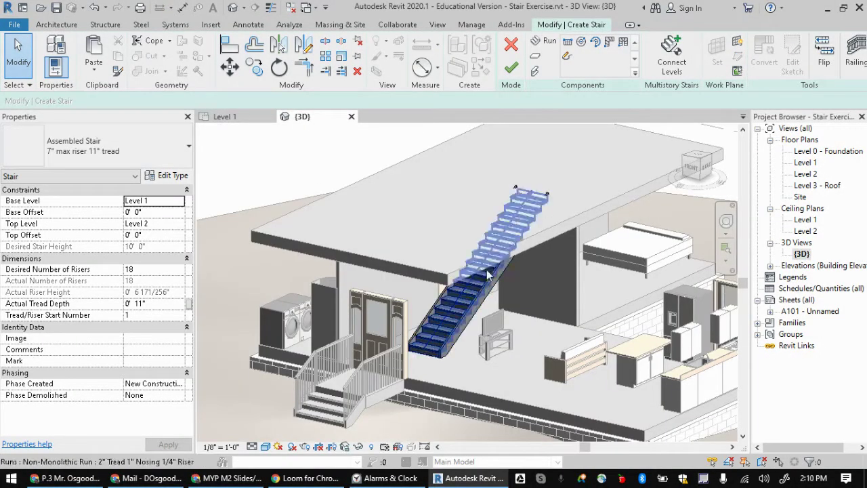
left_click(226, 117)
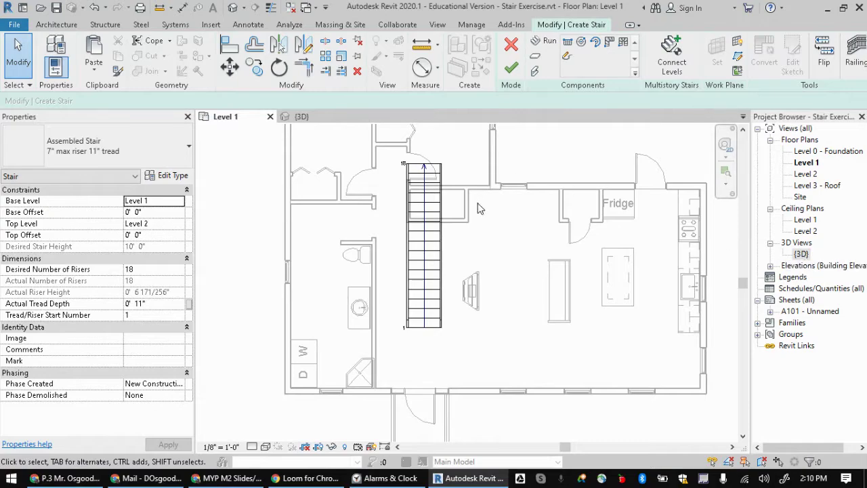
left_click(302, 117)
middle_click_drag(502, 298, 532, 298, "shift")
mouse_move(700, 165)
left_mouse_down()
mouse_move(708, 163)
mouse_move(691, 161)
left_mouse_up()
left_click(691, 162)
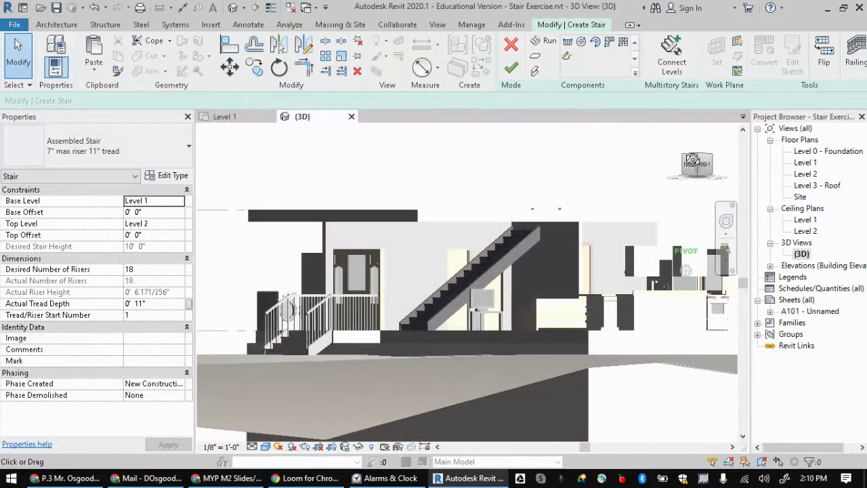
scroll(445, 249, "up", 5)
middle_click_drag(445, 250, 523, 194, "shift")
middle_click_drag(585, 202, 543, 284, "shift")
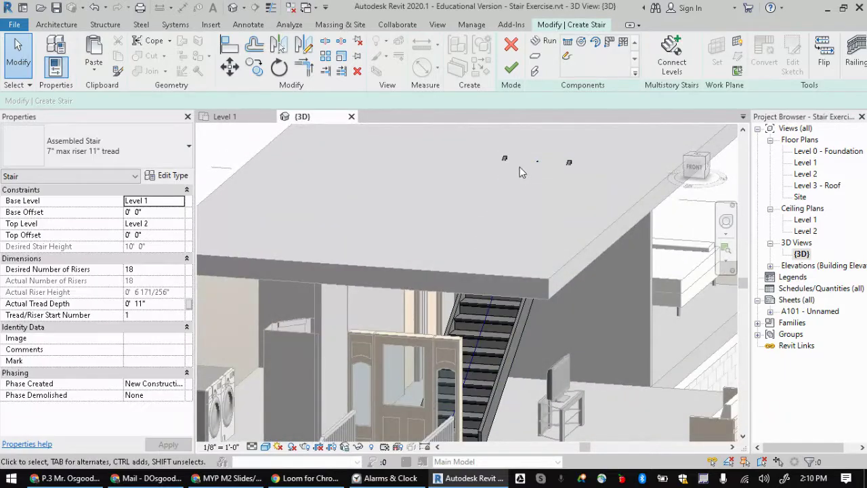
middle_click_drag(523, 368, 539, 252)
scroll(505, 270, "down", 2)
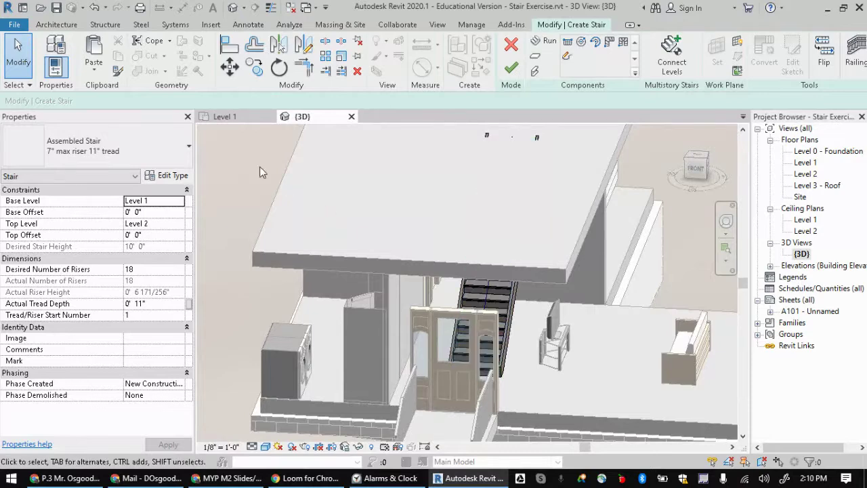
left_click(246, 115)
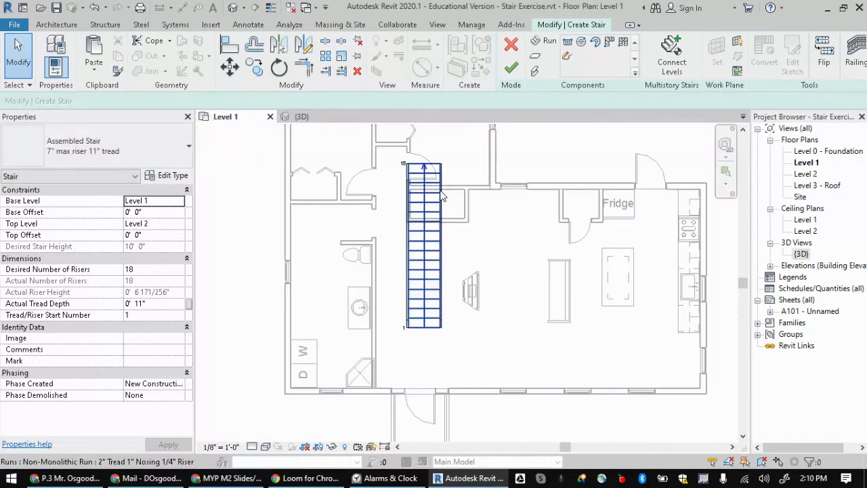
left_click(511, 73)
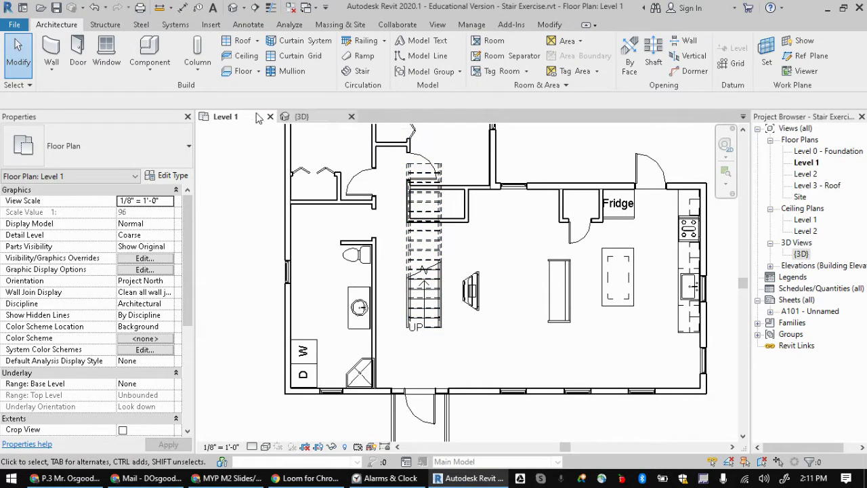
Open the Level 2 floor plan and examine where the stair passes beneath the floor.
double_click(807, 175)
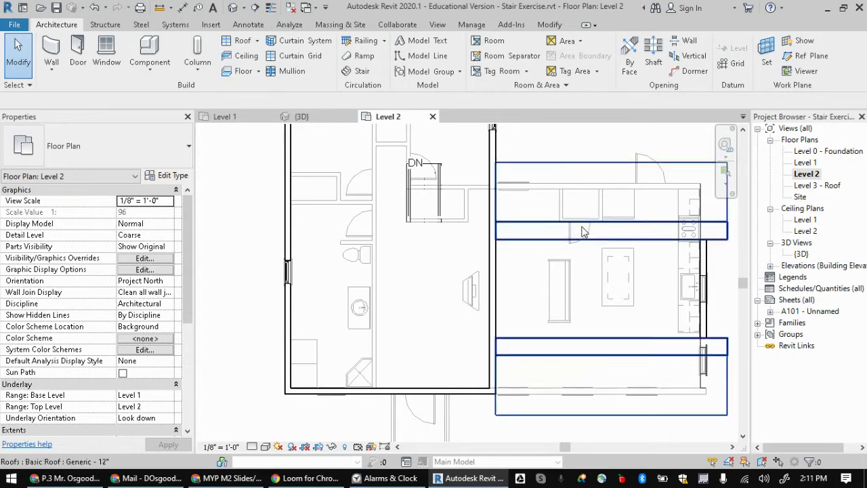
scroll(530, 178, "down", 1)
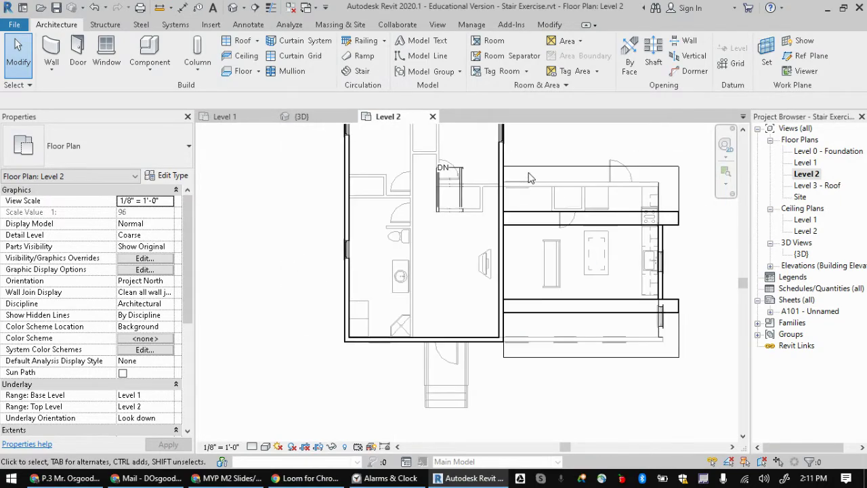
middle_click_drag(531, 178, 509, 257)
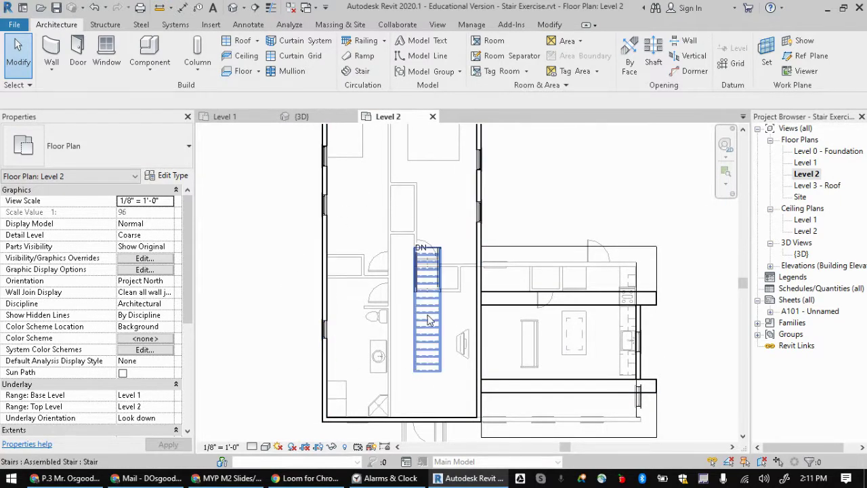
scroll(434, 315, "up", 1)
scroll(433, 315, "up", 1)
scroll(460, 202, "down", 2)
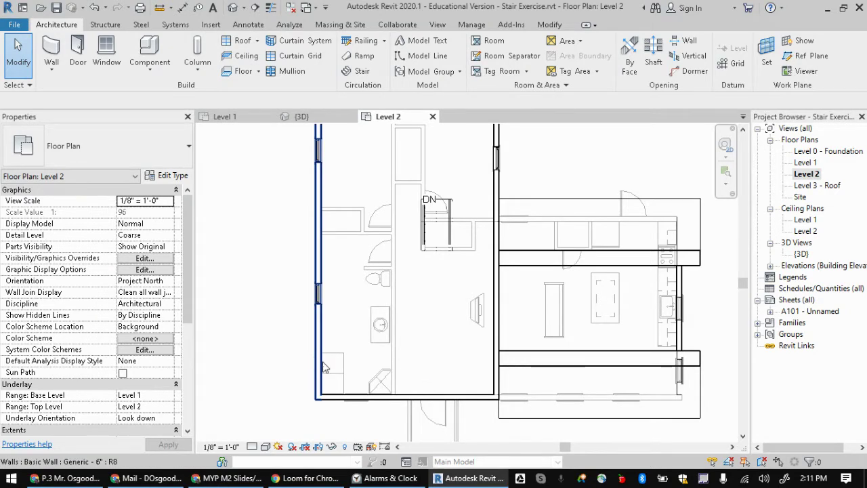
Select the Generic - 12" floor on Level 2 along the bathroom-side exterior wall and start editing its boundary.
key("Tab")
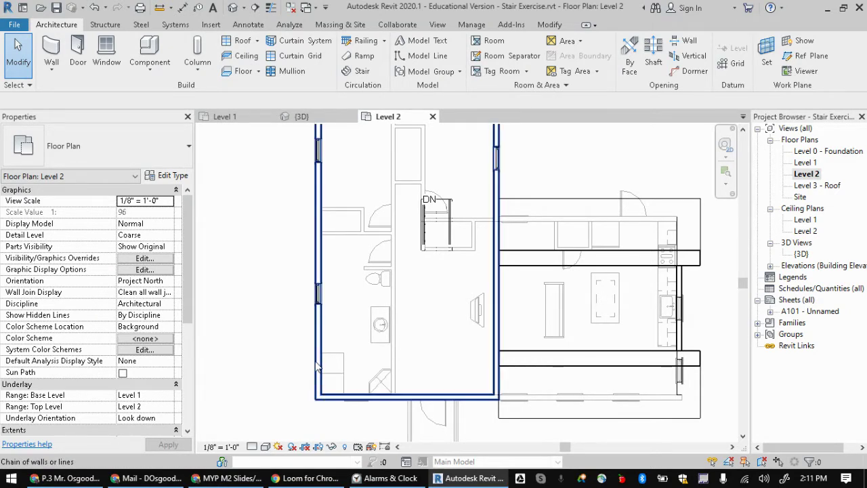
key("Tab")
key("Tab")
key("Tab")
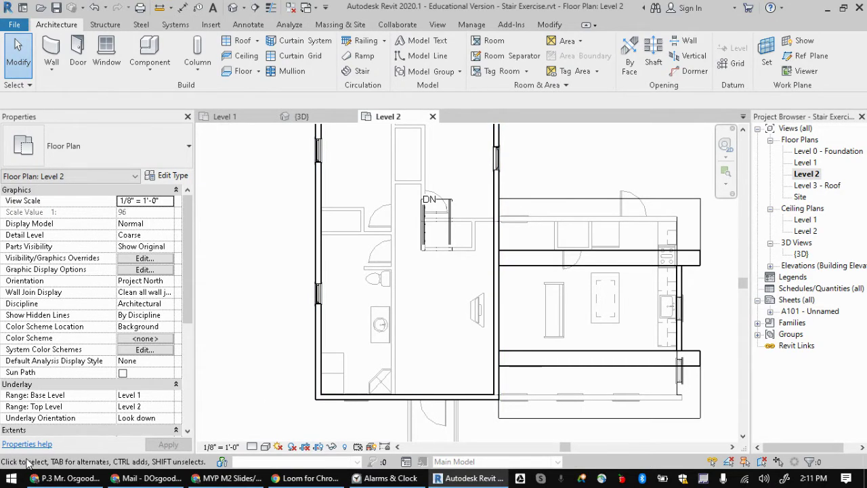
key("Tab")
key("Tab")
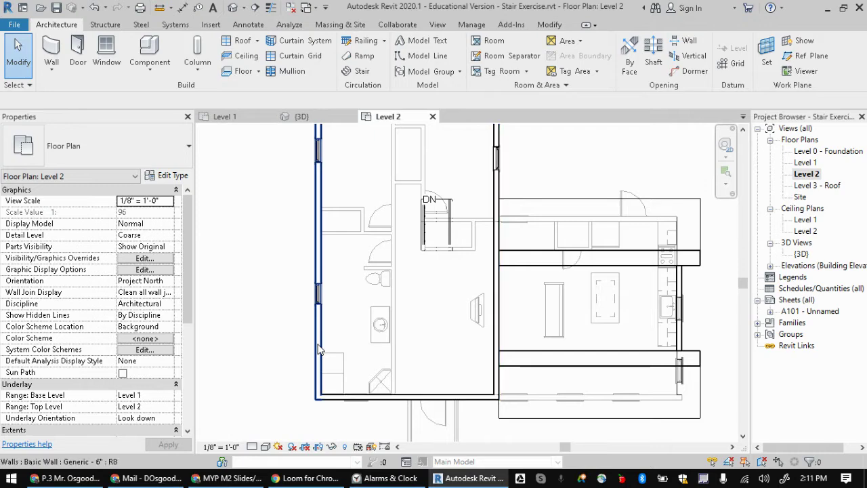
key("Tab")
key("Tab")
key("Tab")
key("Tab")
key("Tab")
key("Tab")
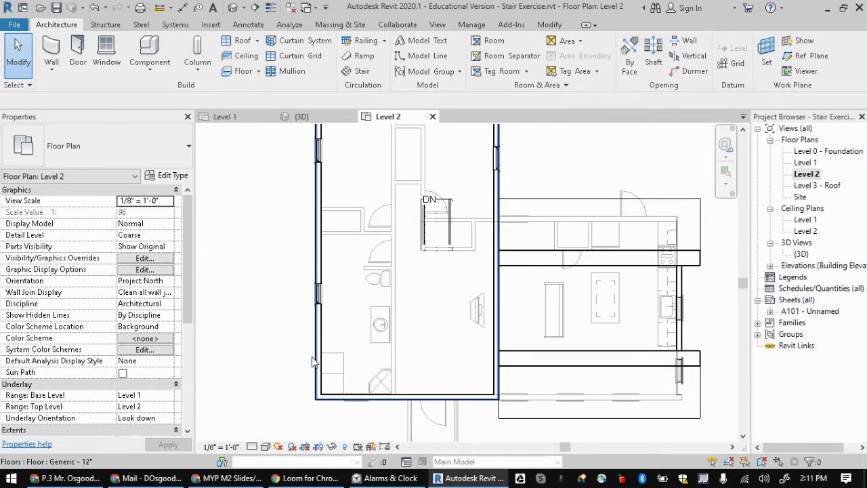
left_click(313, 362)
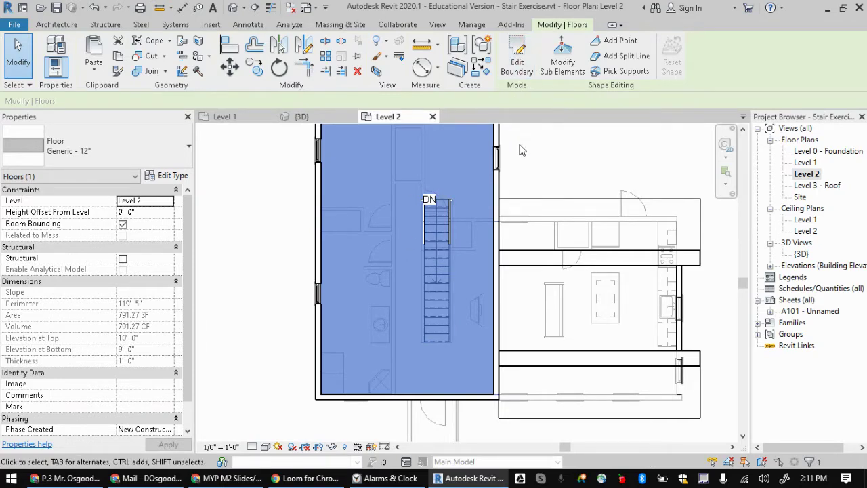
left_click(517, 54)
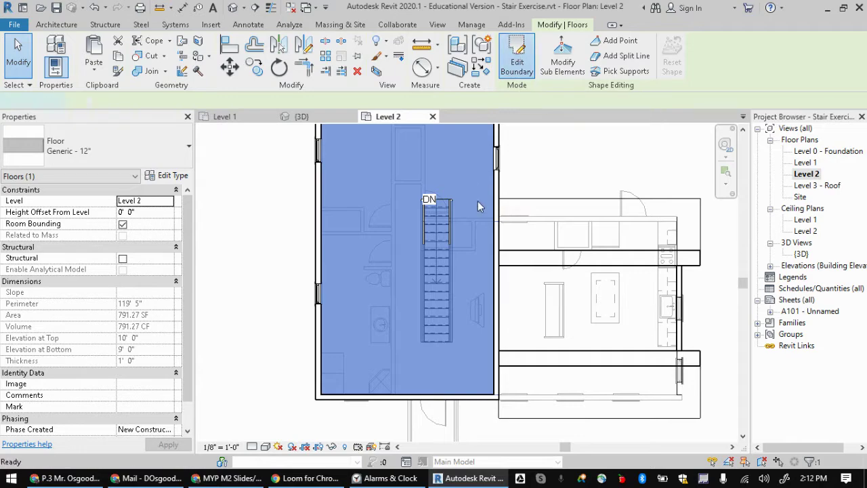
Pick floor boundary lines along the stair's outer edge facing the kitchen and across its top end at the DN label.
scroll(557, 182, "down", 1)
middle_click_drag(557, 177, 534, 219)
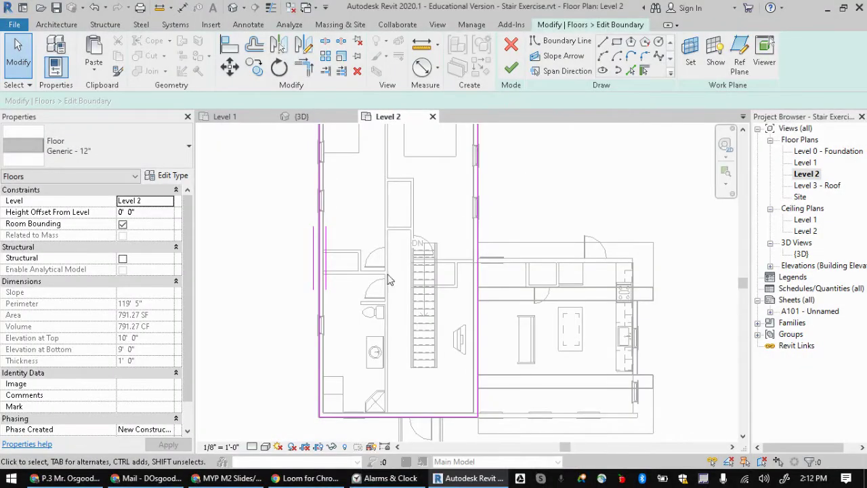
scroll(411, 248, "down", 2)
middle_click_drag(404, 254, 418, 219)
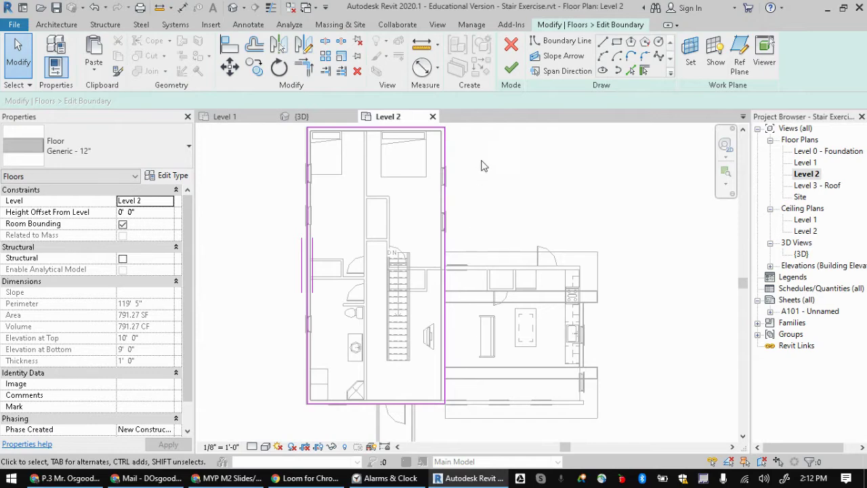
scroll(401, 312, "up", 3)
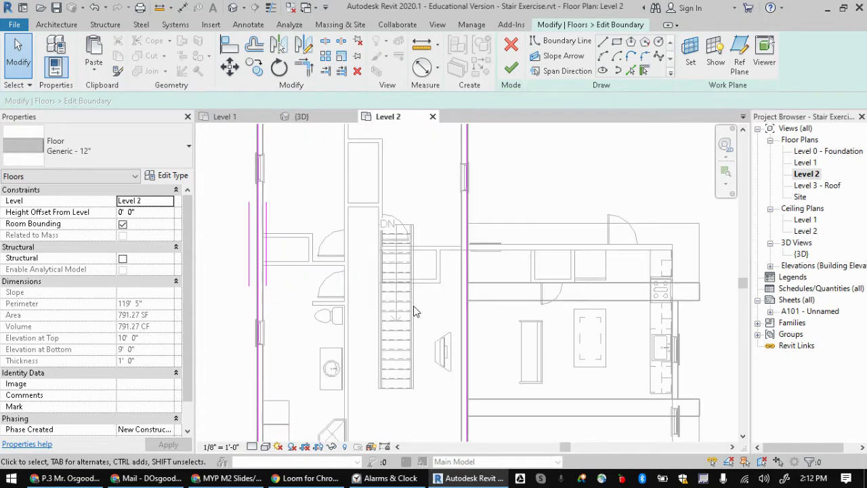
left_click(633, 73)
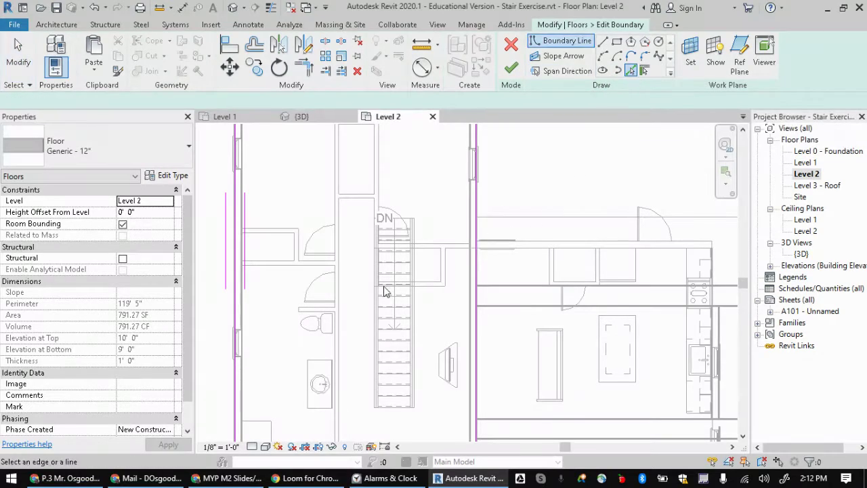
scroll(421, 244, "up", 4)
scroll(436, 250, "up", 3)
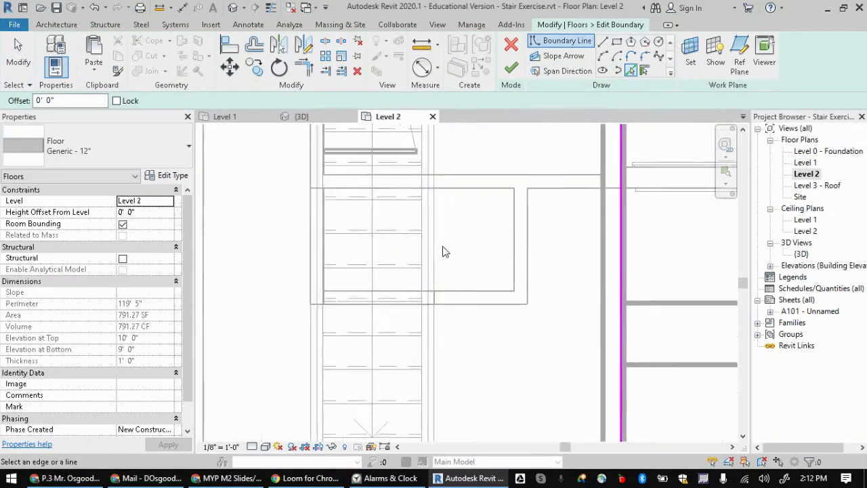
left_click(434, 263)
scroll(465, 194, "down", 2)
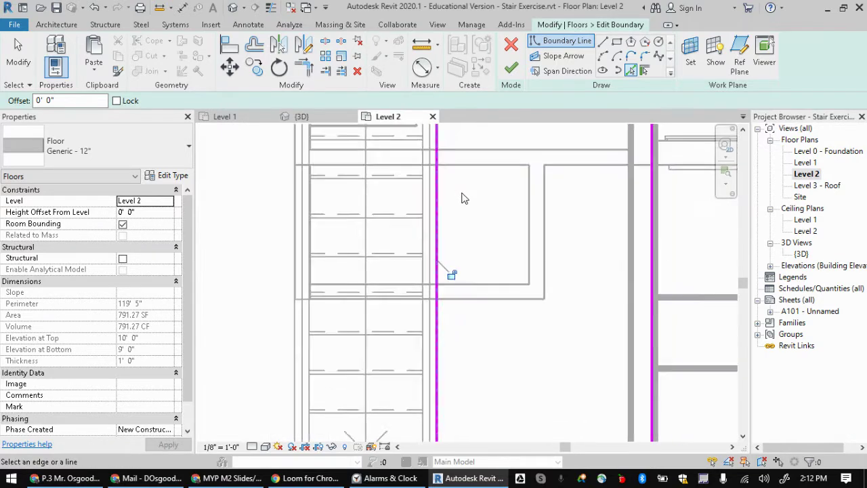
middle_click_drag(465, 194, 472, 326)
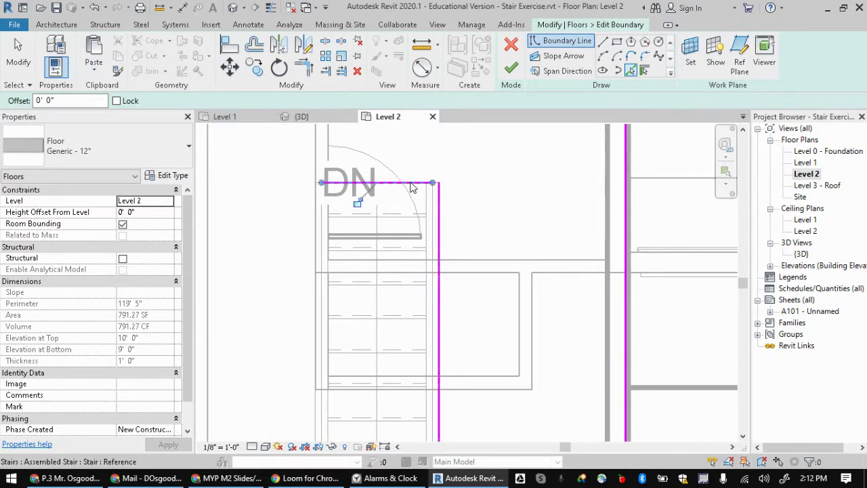
scroll(309, 279, "up", 1)
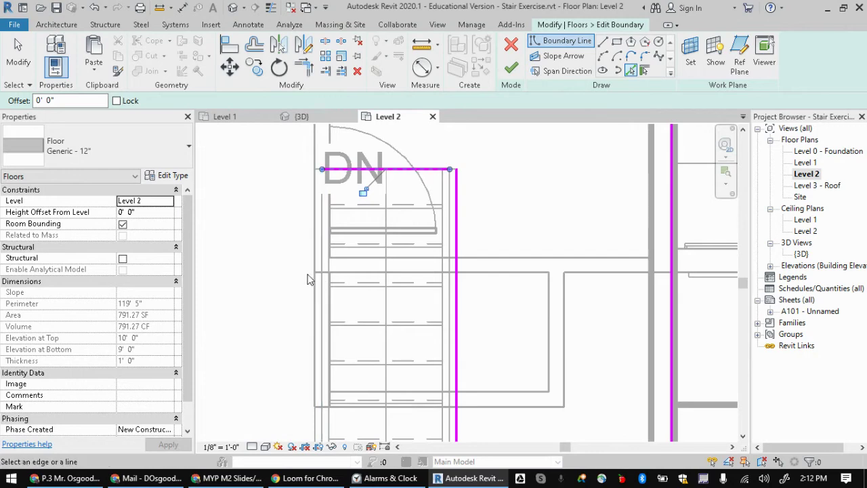
Pick floor boundary lines along the stair's bathroom-side edge and across its bottom end near the front door.
left_click(310, 279)
scroll(390, 292, "down", 2)
middle_click_drag(389, 291, 493, 282)
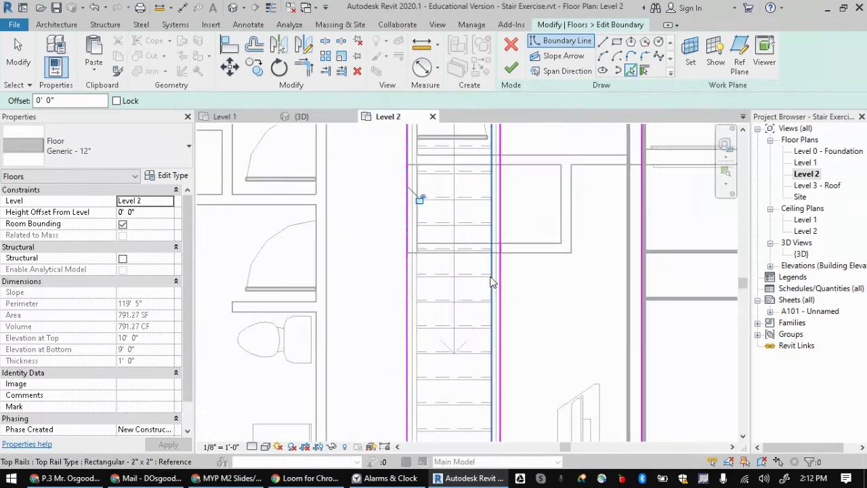
middle_click_drag(450, 374, 430, 320)
scroll(431, 324, "up", 2)
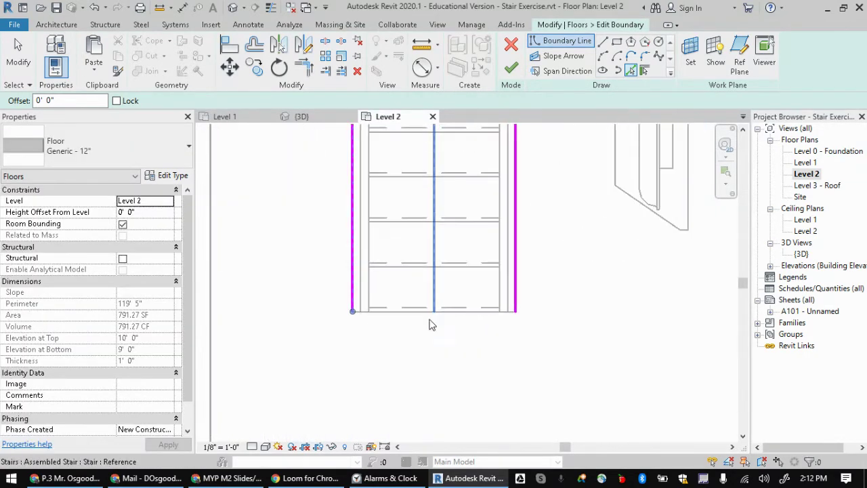
left_click(431, 323)
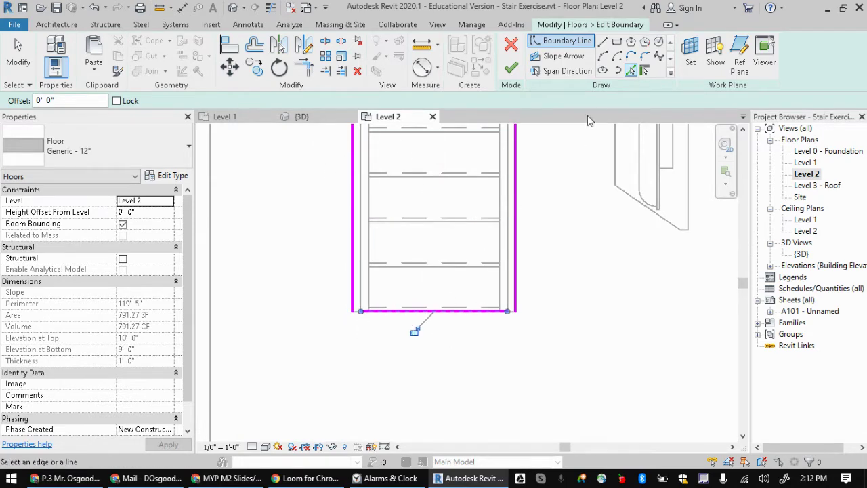
left_click(636, 72)
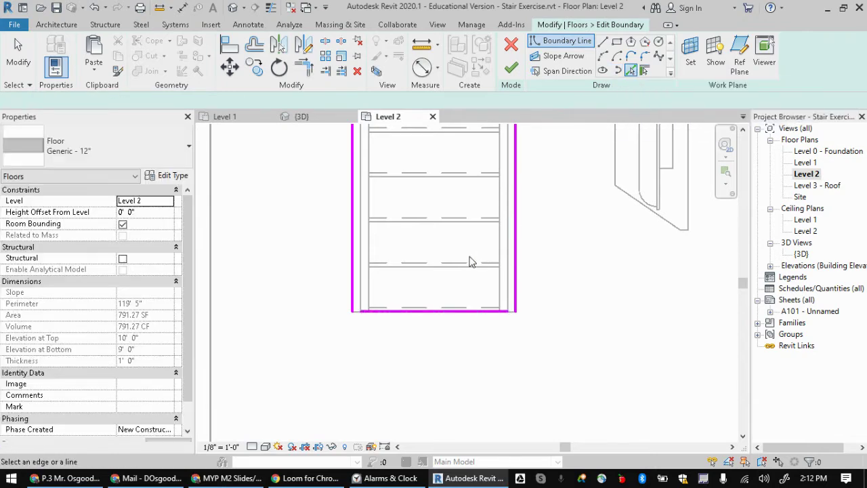
key("Escape")
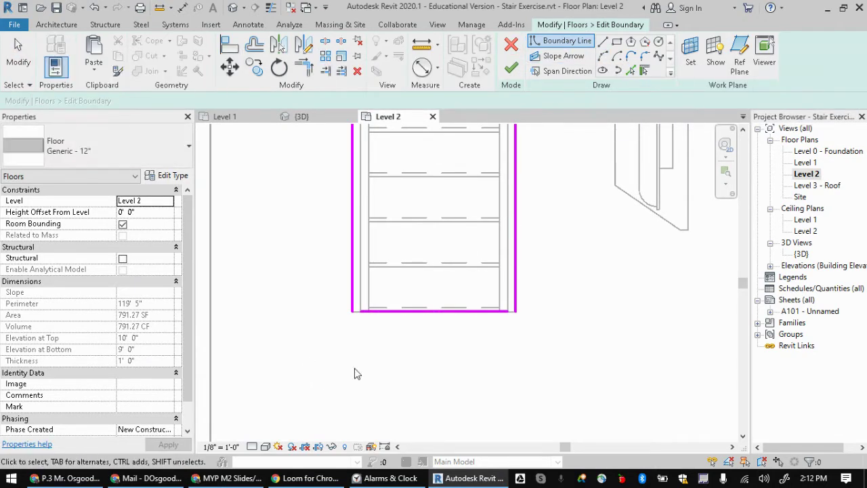
Close the stair opening's corners by stretching the bottom-end line to both side lines and using Trim/Extend to Corner at the top end.
left_click(361, 312)
left_click_drag(361, 312, 352, 312)
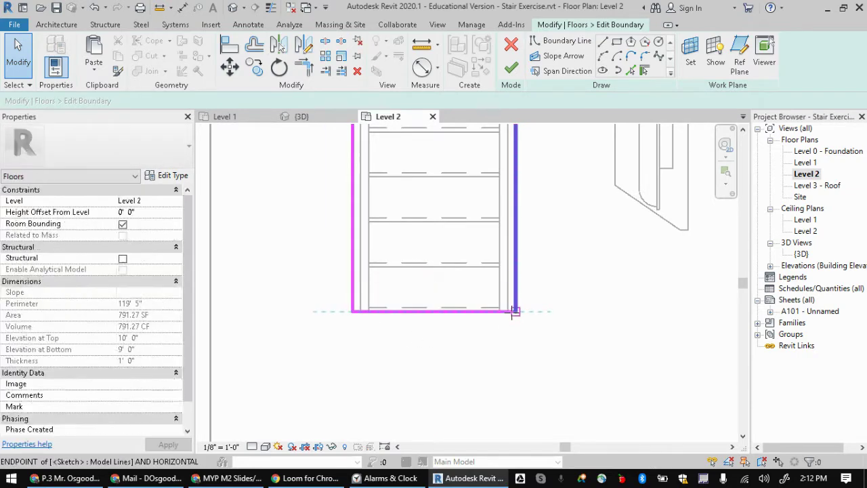
scroll(529, 187, "down", 2)
middle_click_drag(532, 187, 520, 351)
middle_click_drag(546, 220, 539, 404)
middle_click_drag(520, 194, 511, 320)
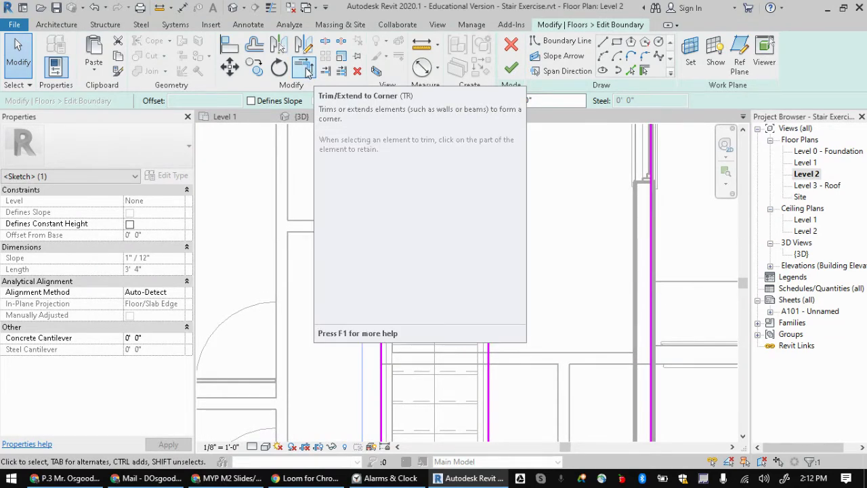
left_click(307, 71)
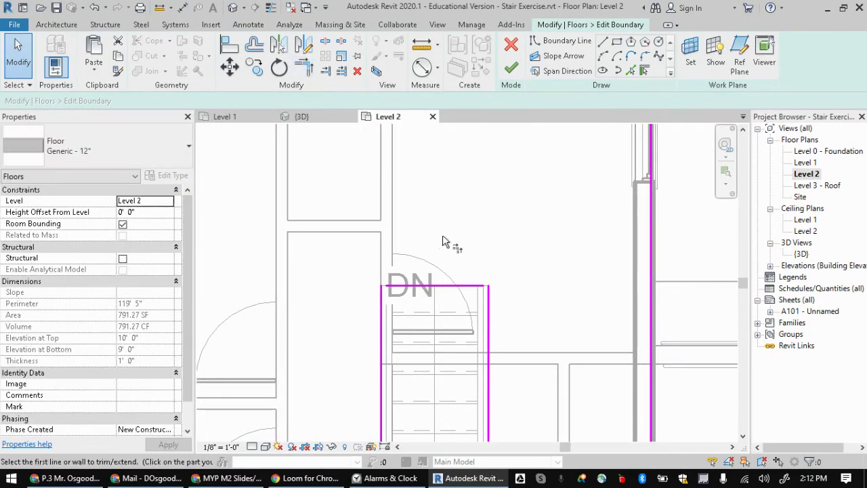
left_click(401, 287)
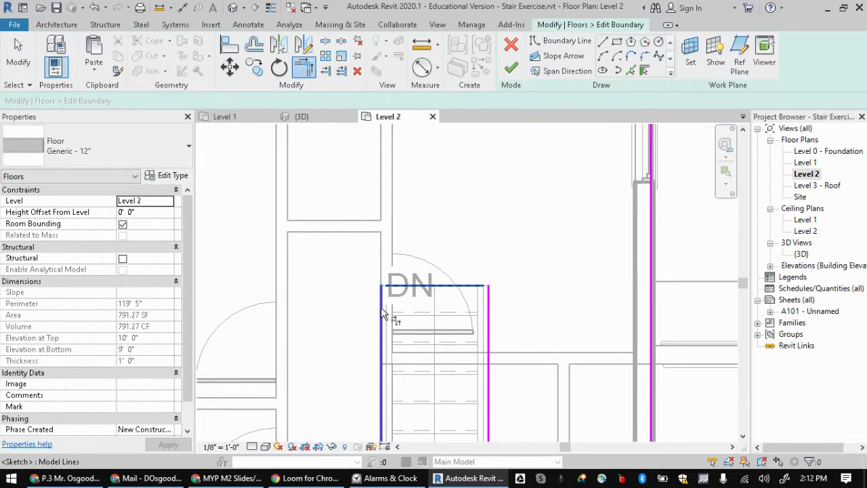
left_click(382, 313)
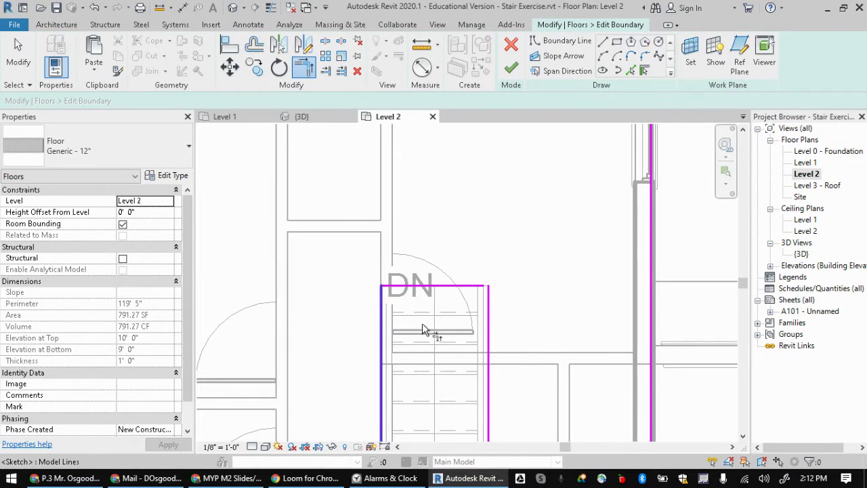
left_click(490, 315)
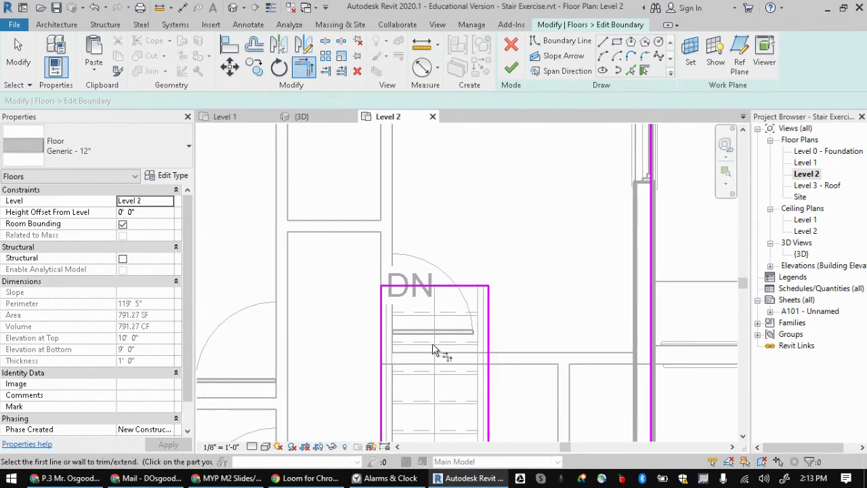
Finish the floor boundary, attaching the walls to the floor's bottom and unjoining the conflicting elements.
scroll(489, 312, "down", 3)
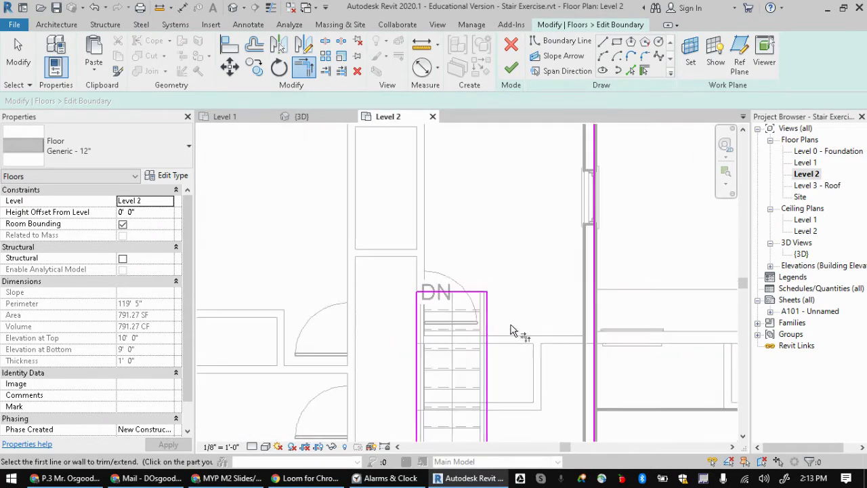
scroll(512, 330, "down", 5)
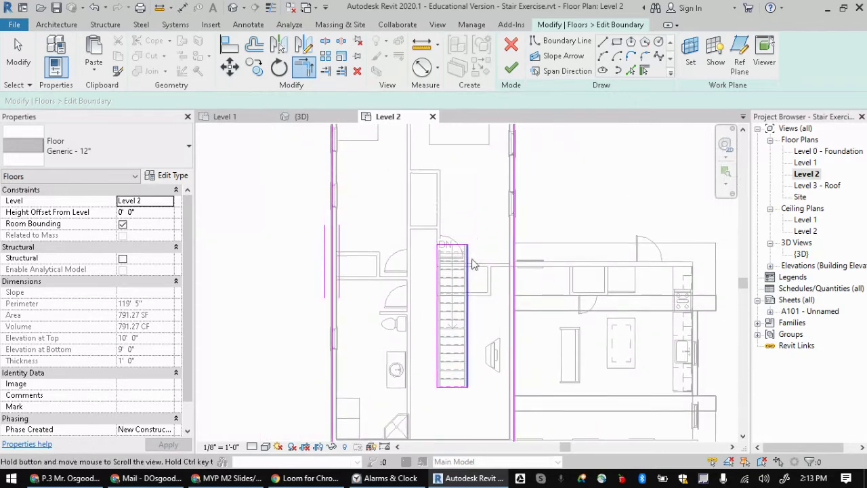
scroll(422, 181, "down", 2)
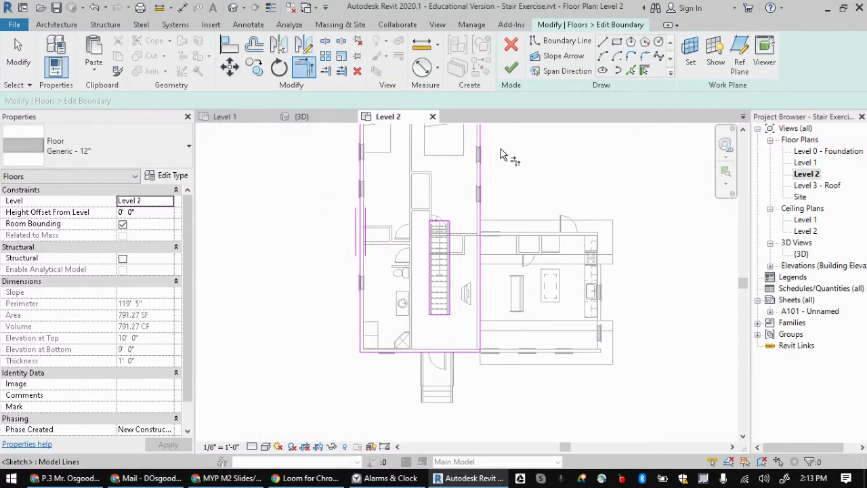
left_click(512, 69)
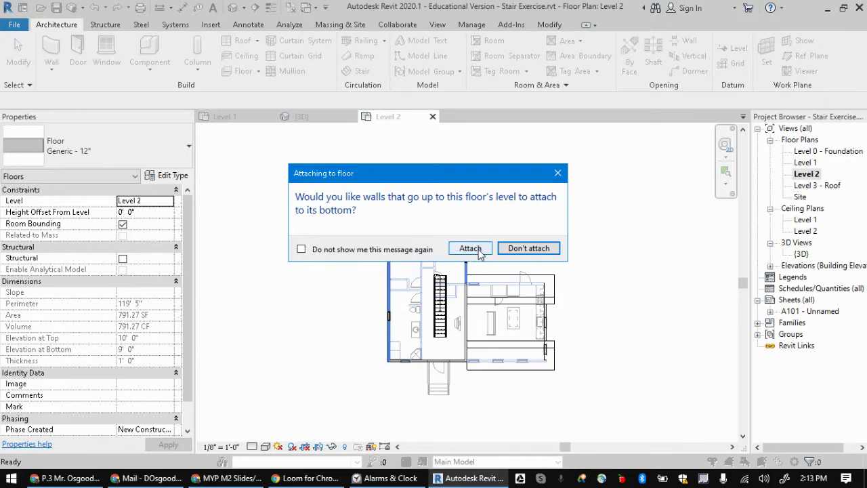
left_click(475, 250)
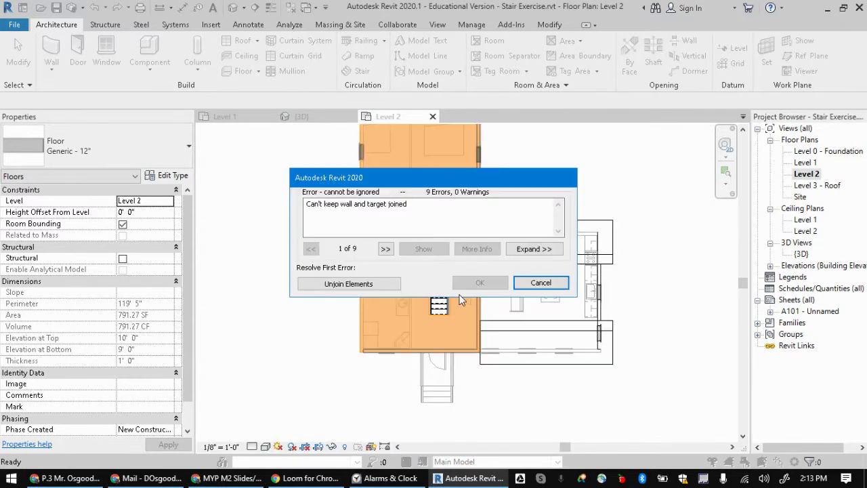
left_click(386, 287)
left_click(416, 263)
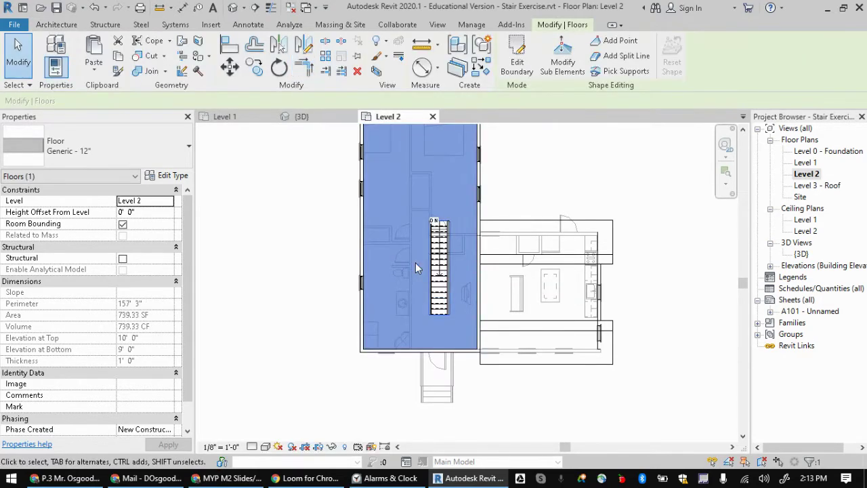
Examine the stair opening in the Level 2 floor in plan and in the 3D view, clearing the floor selection.
scroll(466, 222, "up", 3)
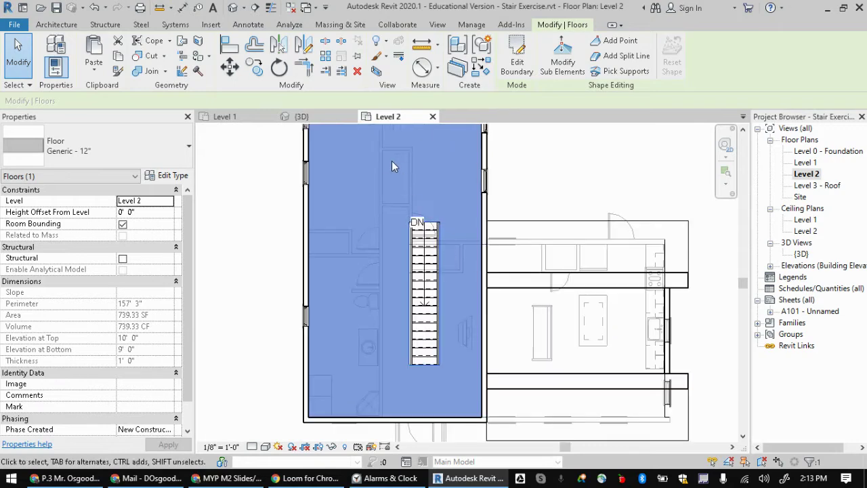
scroll(462, 255, "down", 2)
middle_click_drag(462, 255, 432, 308)
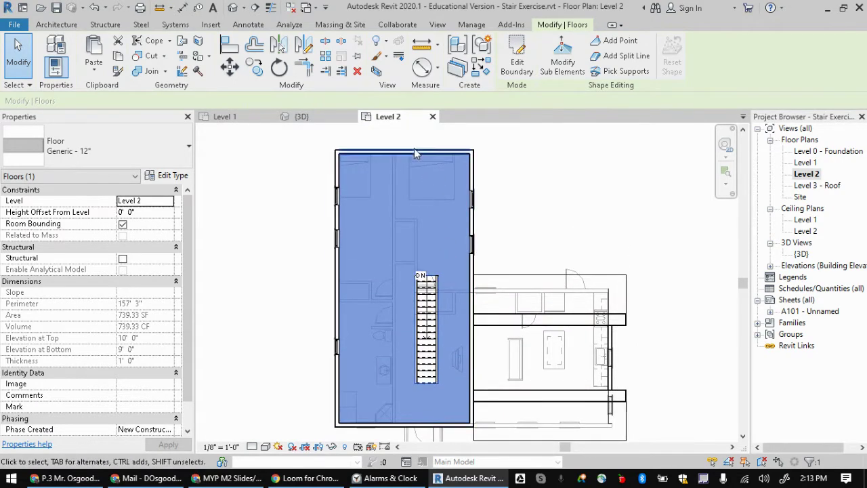
scroll(434, 332, "up", 2)
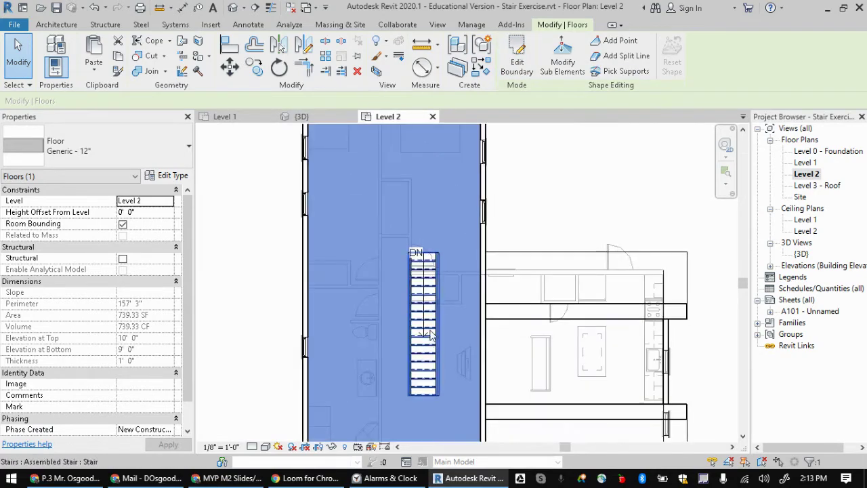
left_click(299, 116)
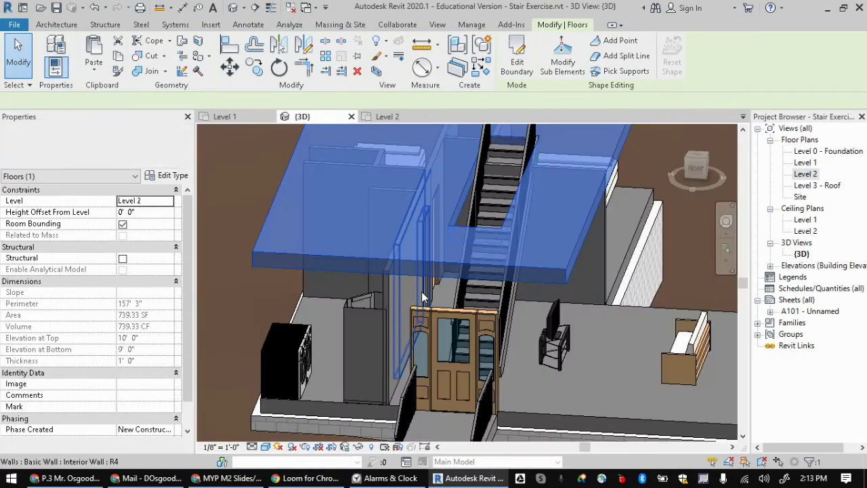
scroll(496, 198, "down", 5)
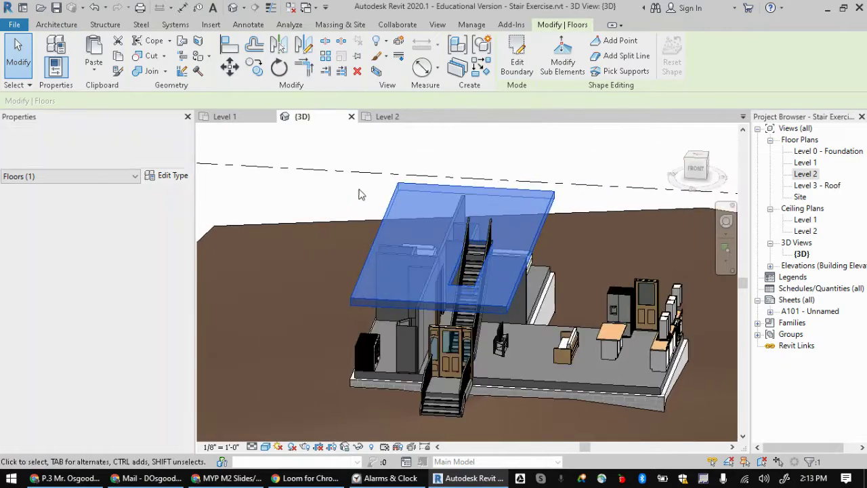
left_click(360, 195)
scroll(485, 255, "down", 3)
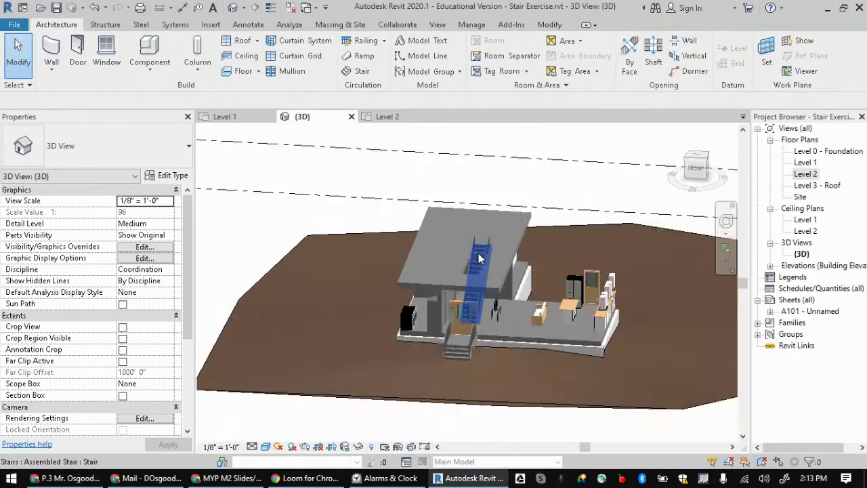
scroll(478, 258, "up", 2)
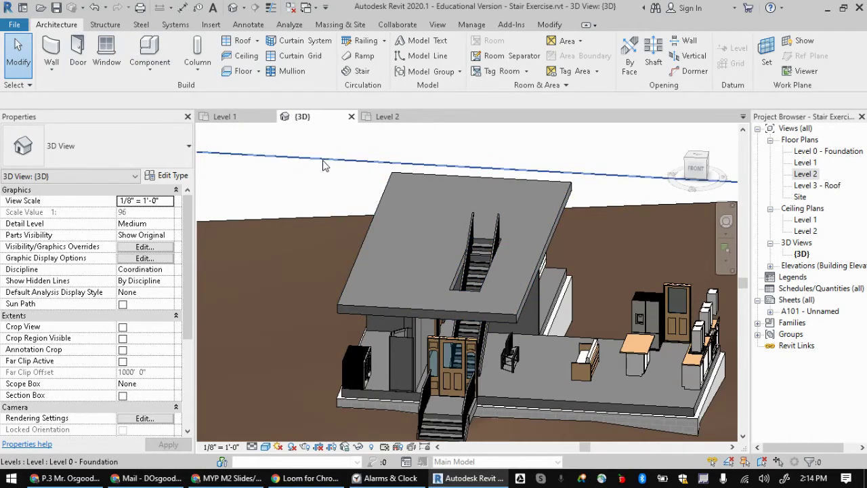
Capture a rectangular screen snip of the 3D house model with its stair opening and open it in Snip & Sketch.
key("super+shift+s")
mouse_move(307, 140)
left_mouse_down()
mouse_move(473, 295)
mouse_move(678, 424)
mouse_move(738, 437)
left_mouse_up()
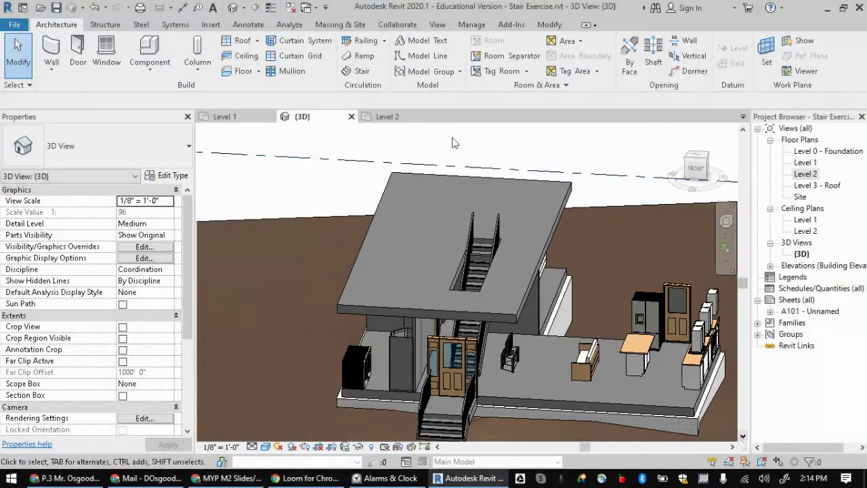
left_click(801, 428)
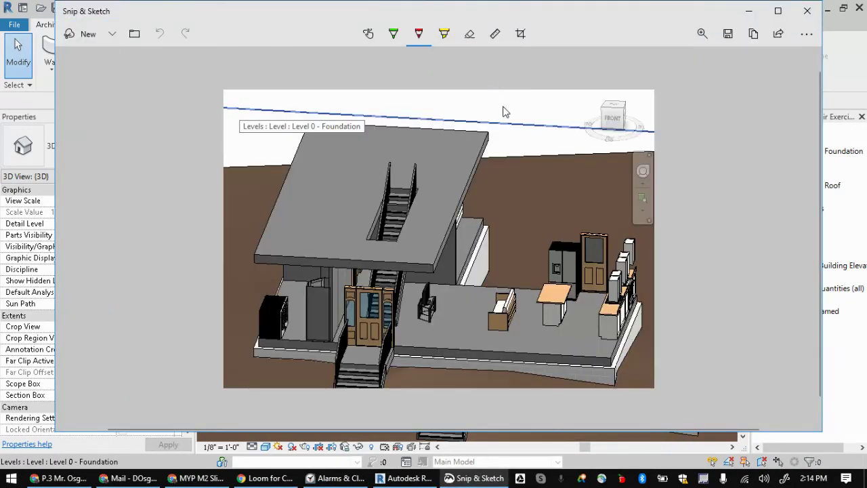
Switch to the Architectural Drawing class page of Google Classroom in Chrome.
left_click(66, 479)
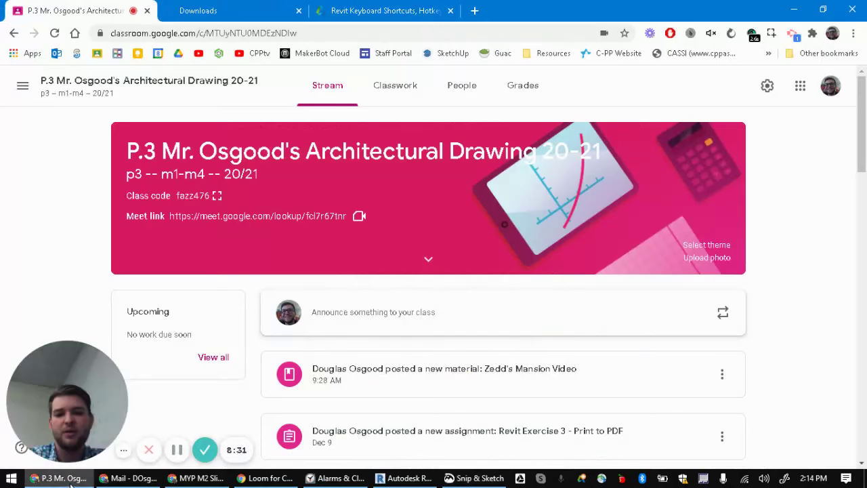